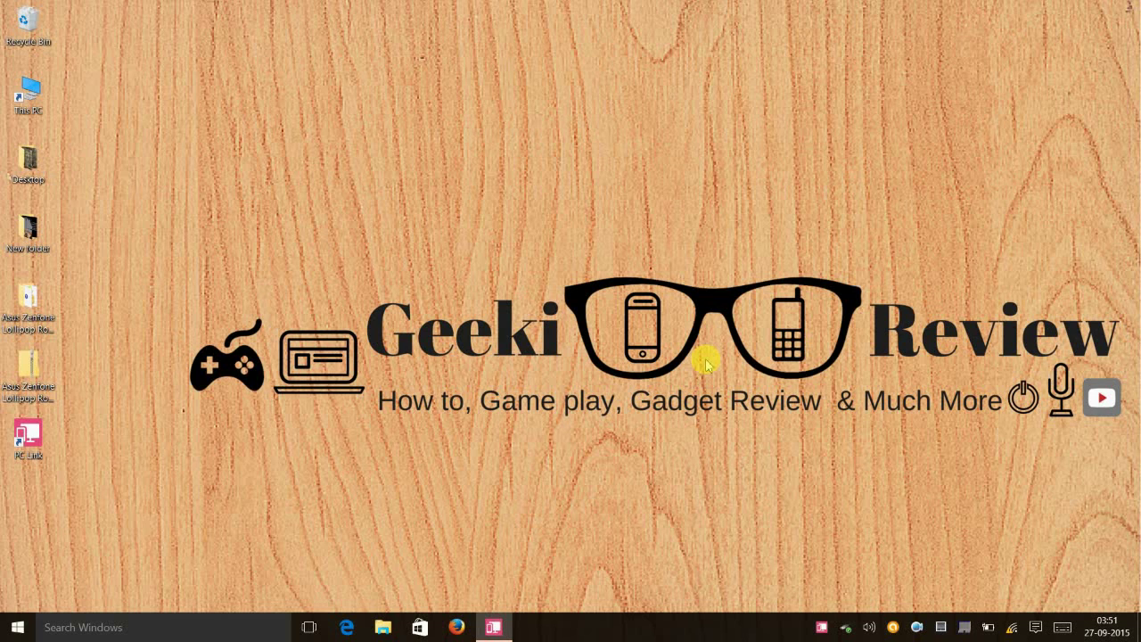
Open ASUS PC Link from the taskbar to mirror the phone's home screen on the computer
left_click(496, 627)
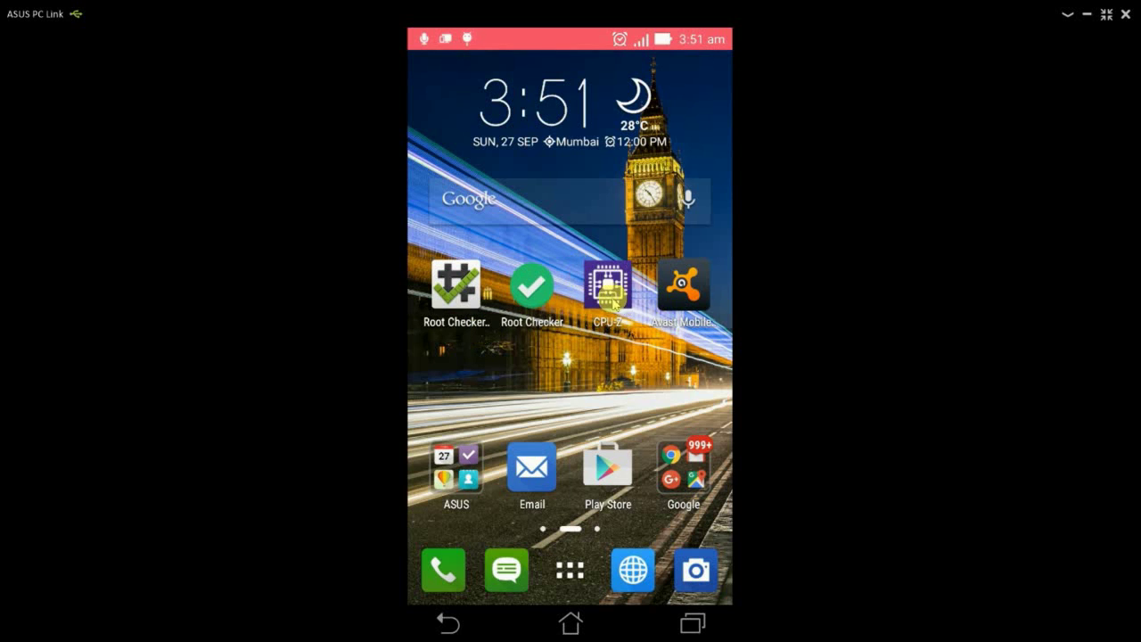
left_click(609, 285)
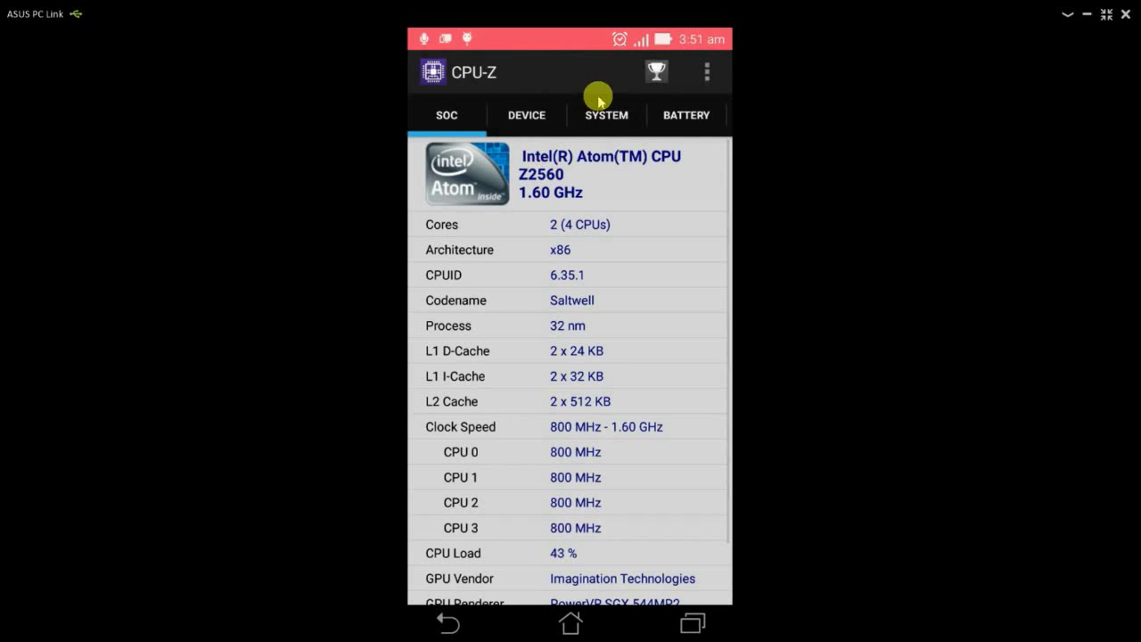
left_click(609, 120)
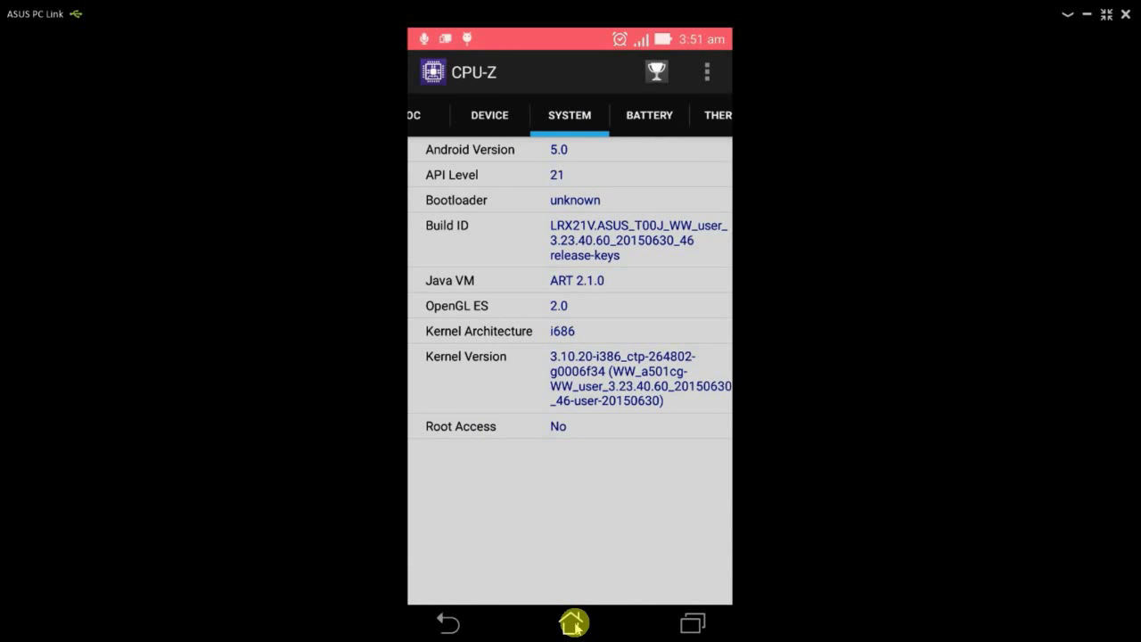
left_click(575, 625)
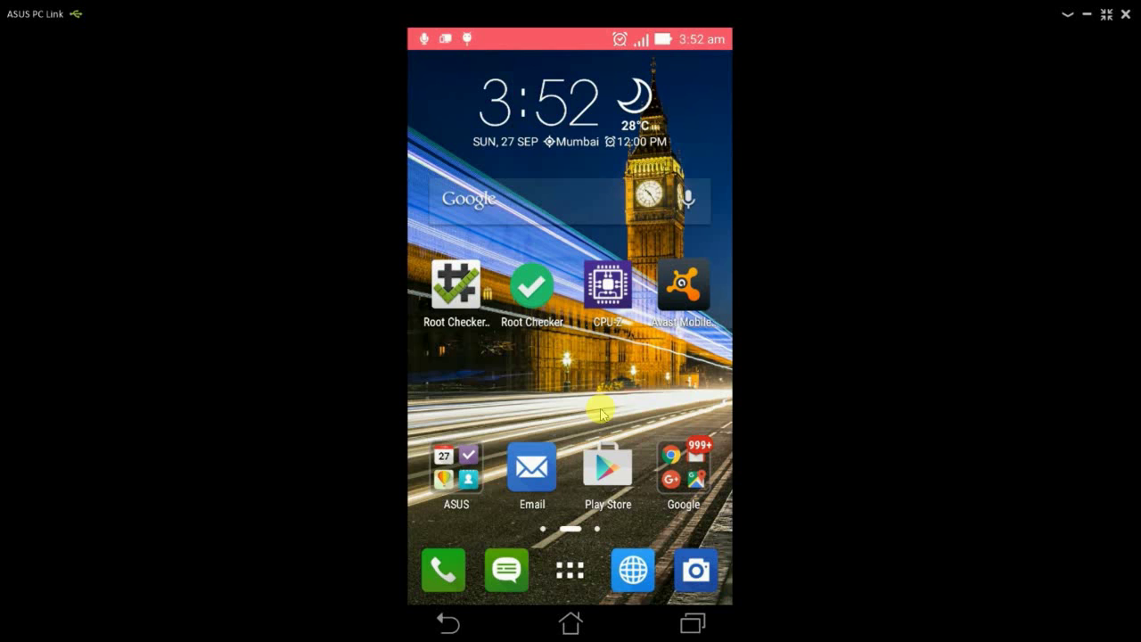
From the notification shade, go into Settings, check About and Software information, then return to the Settings list
left_click_drag(601, 412, 604, 441)
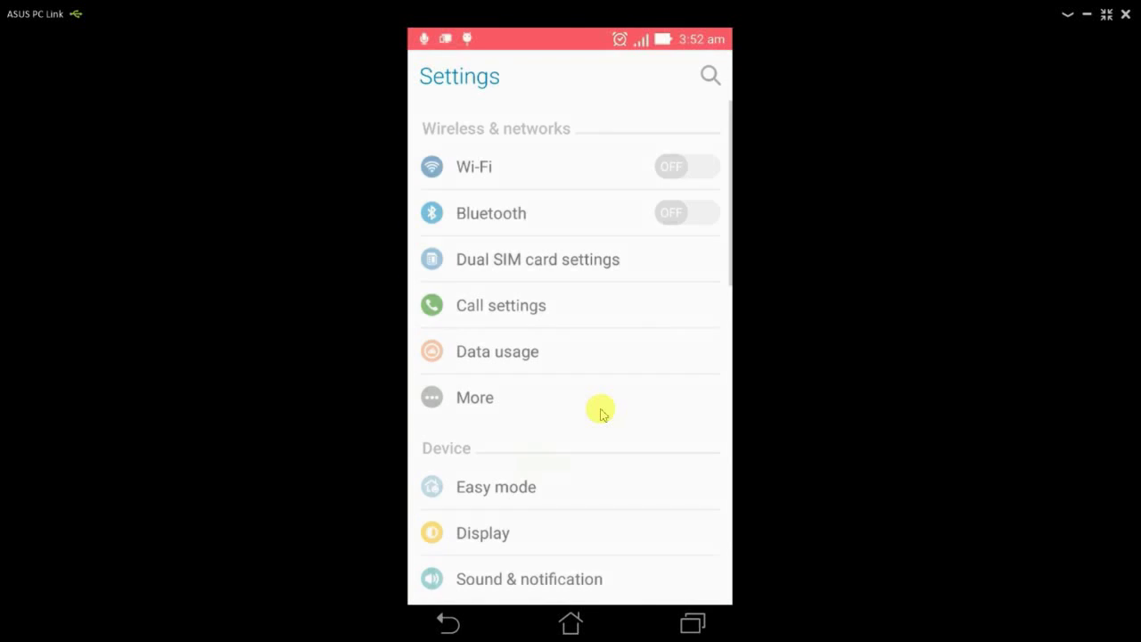
scroll(601, 412, "down", 5)
scroll(601, 411, "down", 6)
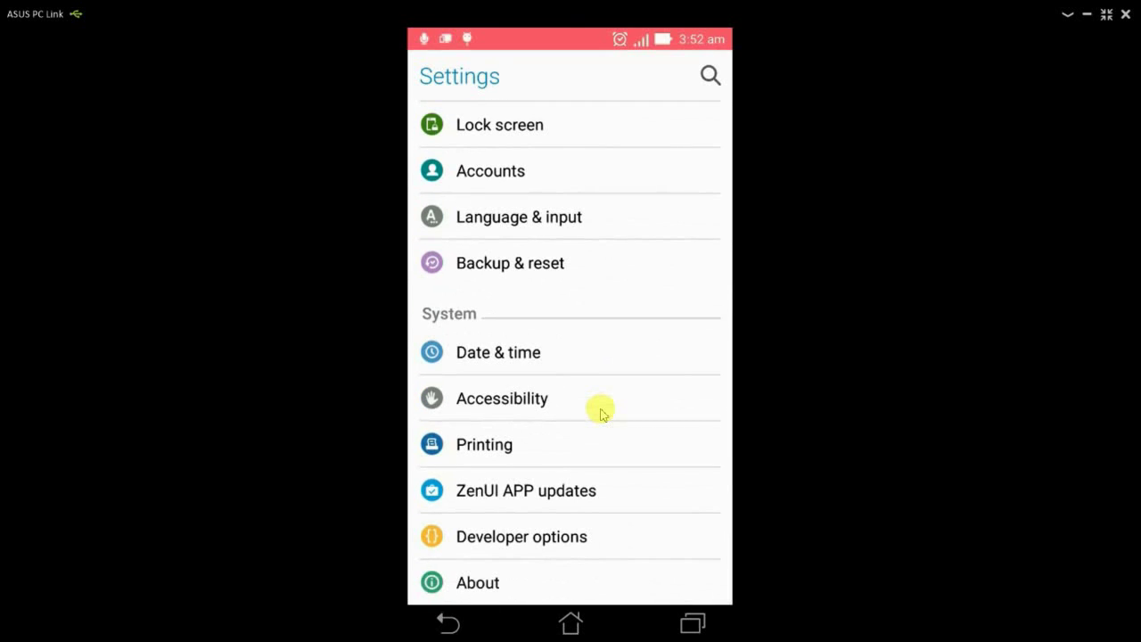
left_click(477, 582)
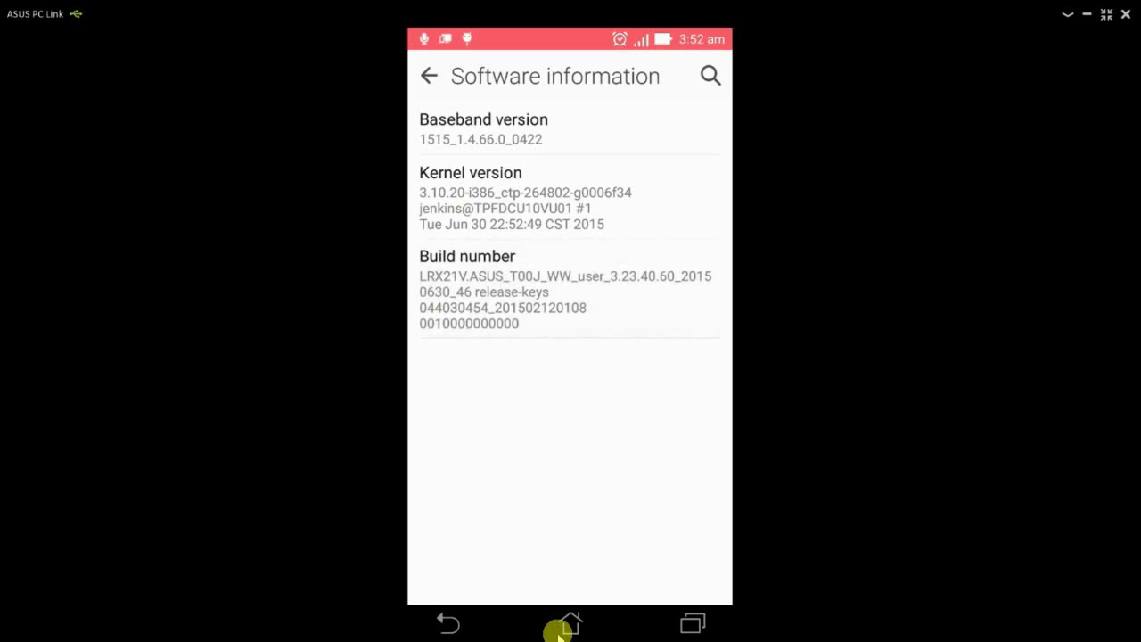
left_click(454, 626)
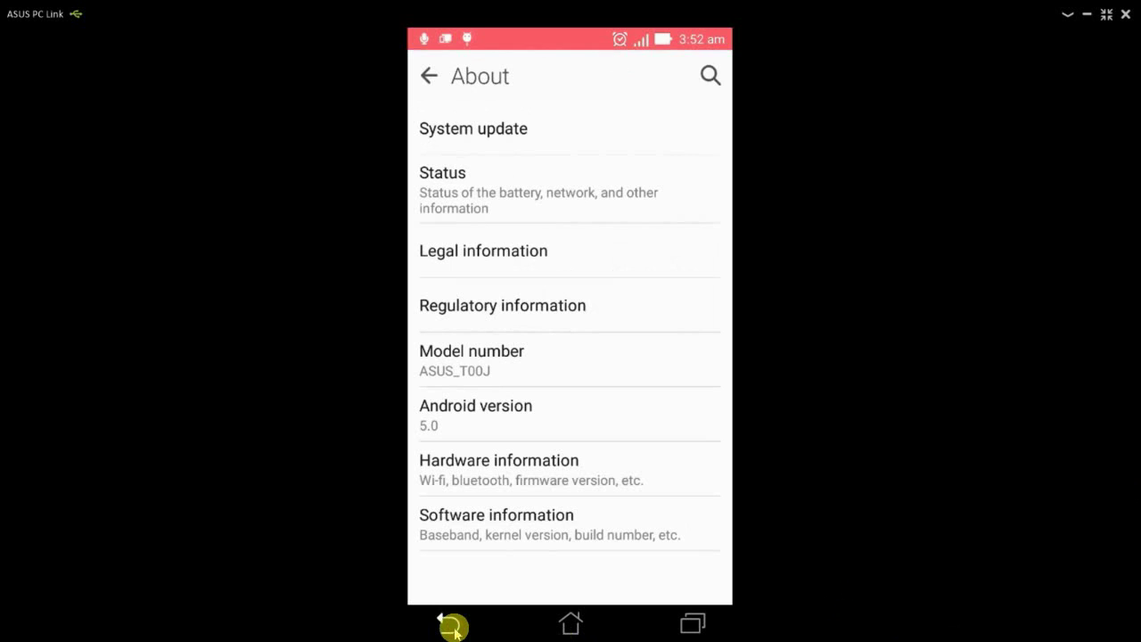
left_click(452, 625)
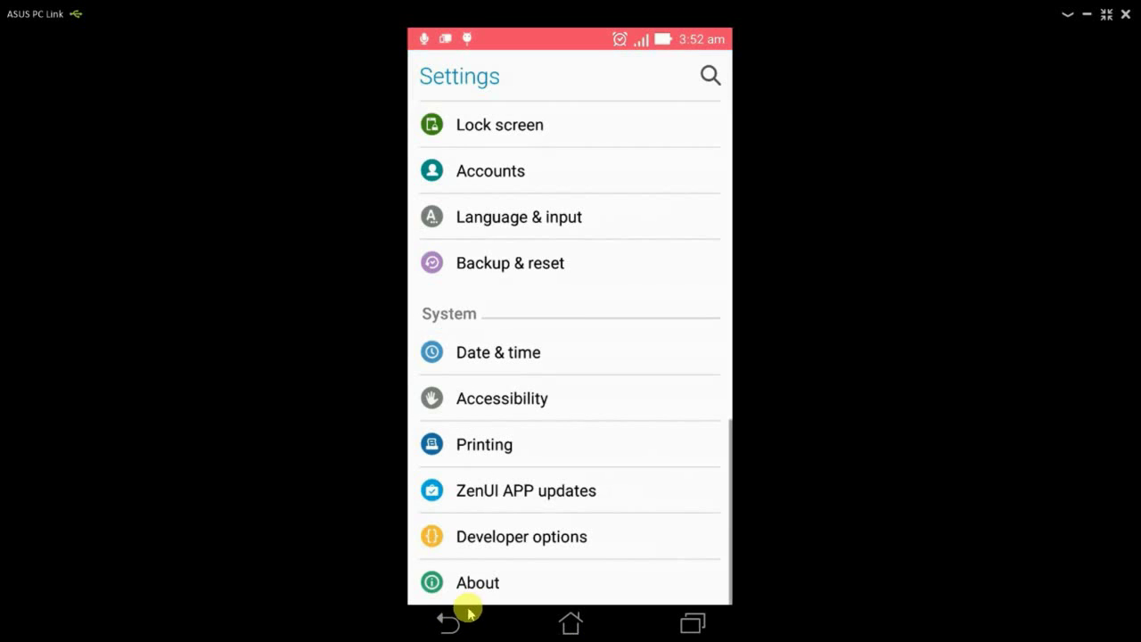
Confirm USB debugging is enabled in Developer options, then return to the phone's home screen
left_click(621, 546)
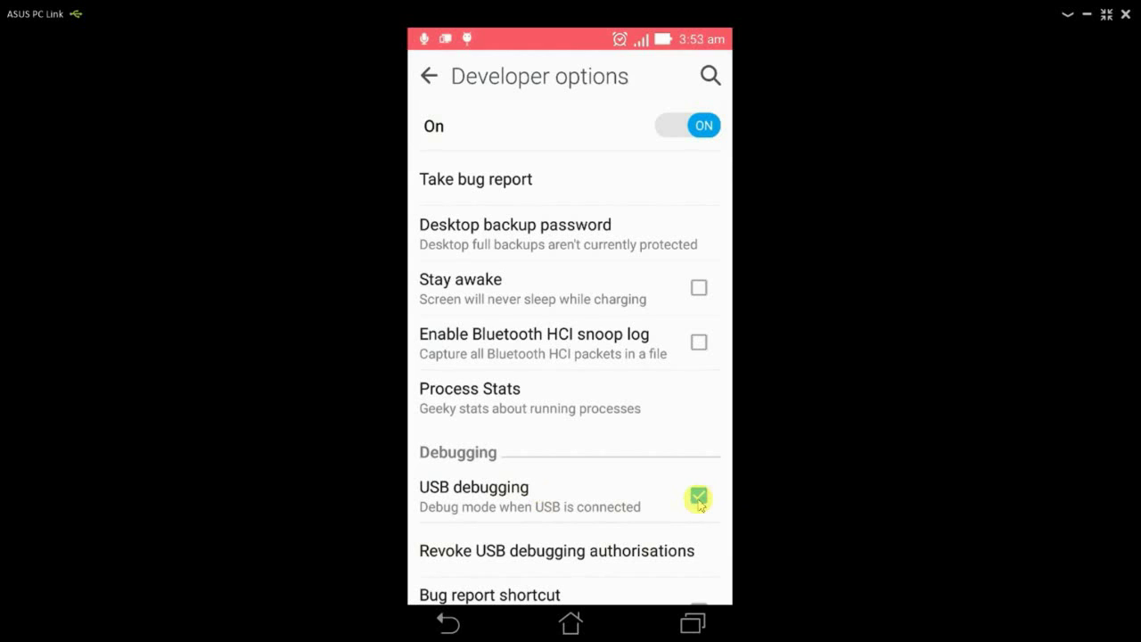
left_click(570, 624)
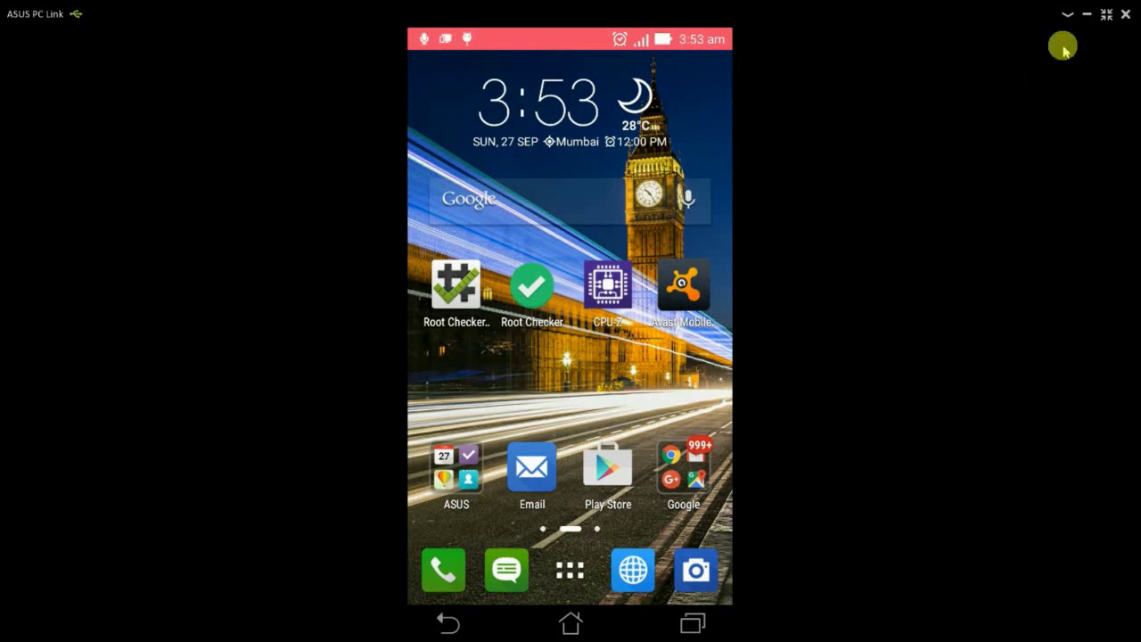
Minimize PC Link and open the desktop's Asus Zenfone Lollipop Root Kit folder, selecting ZenFoneRootKit_Lollipop inside
left_click(1086, 14)
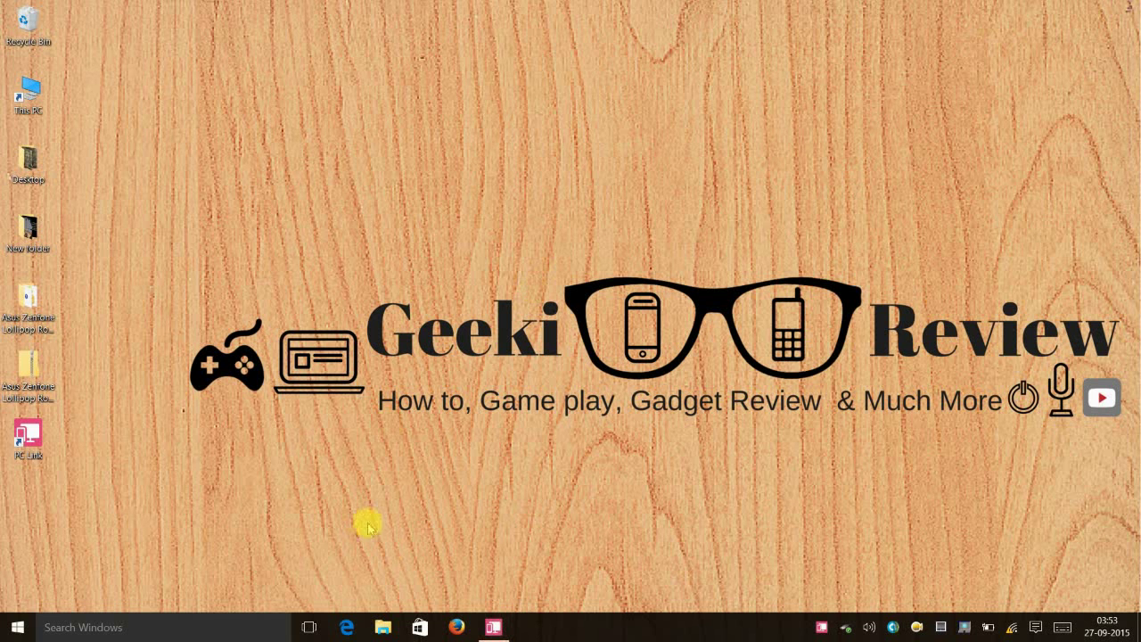
left_click(47, 379)
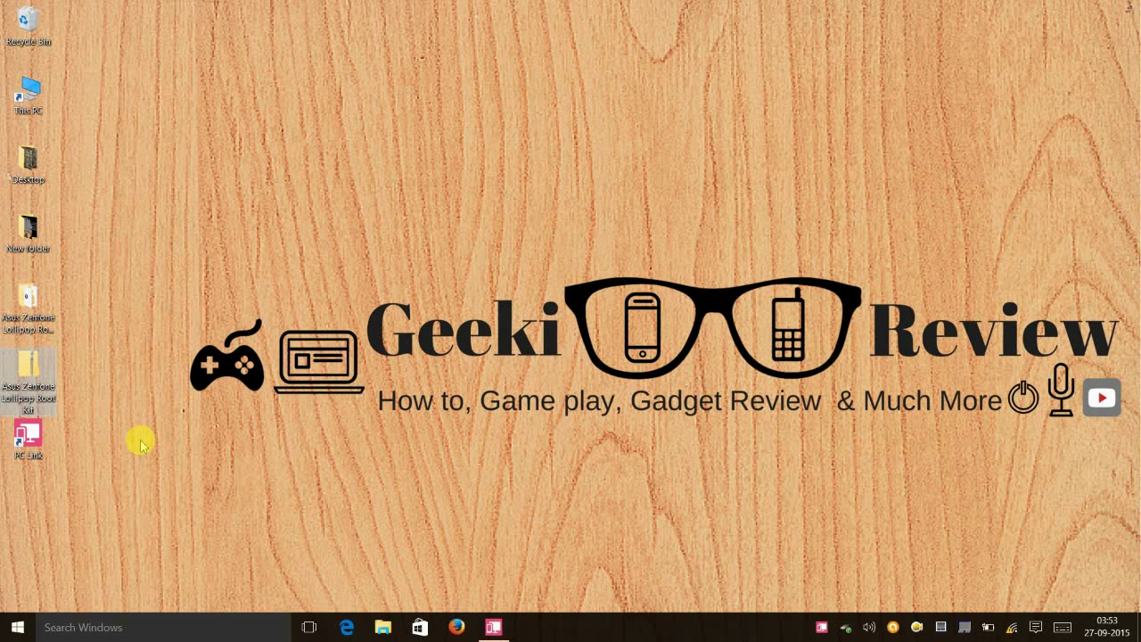
double_click(34, 318)
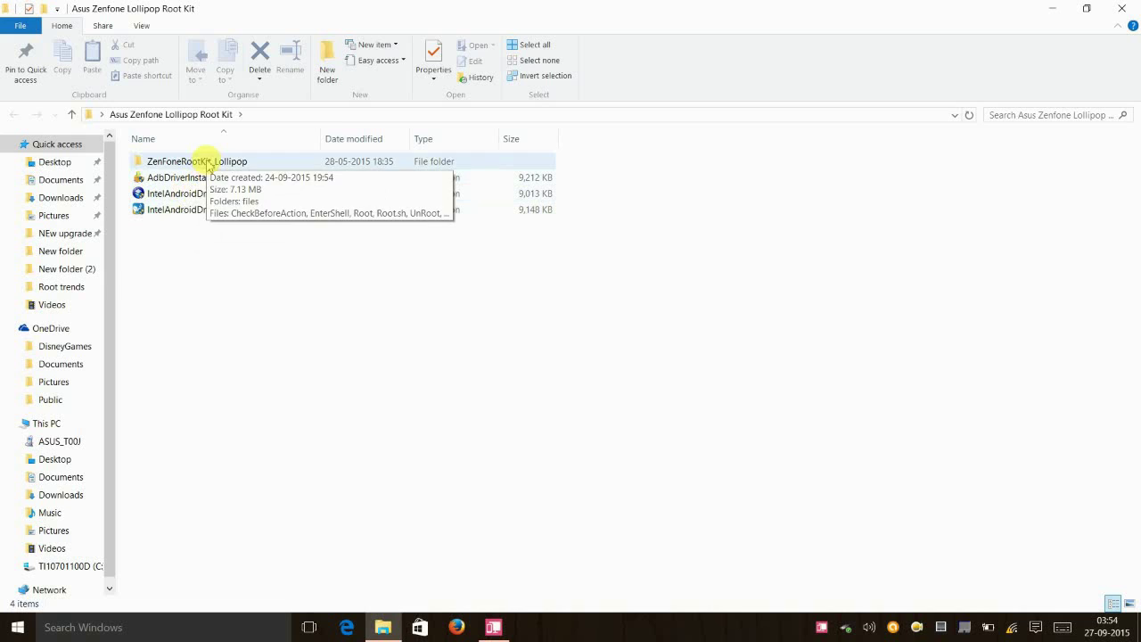
left_click(206, 162)
left_click(206, 163)
left_click(207, 286)
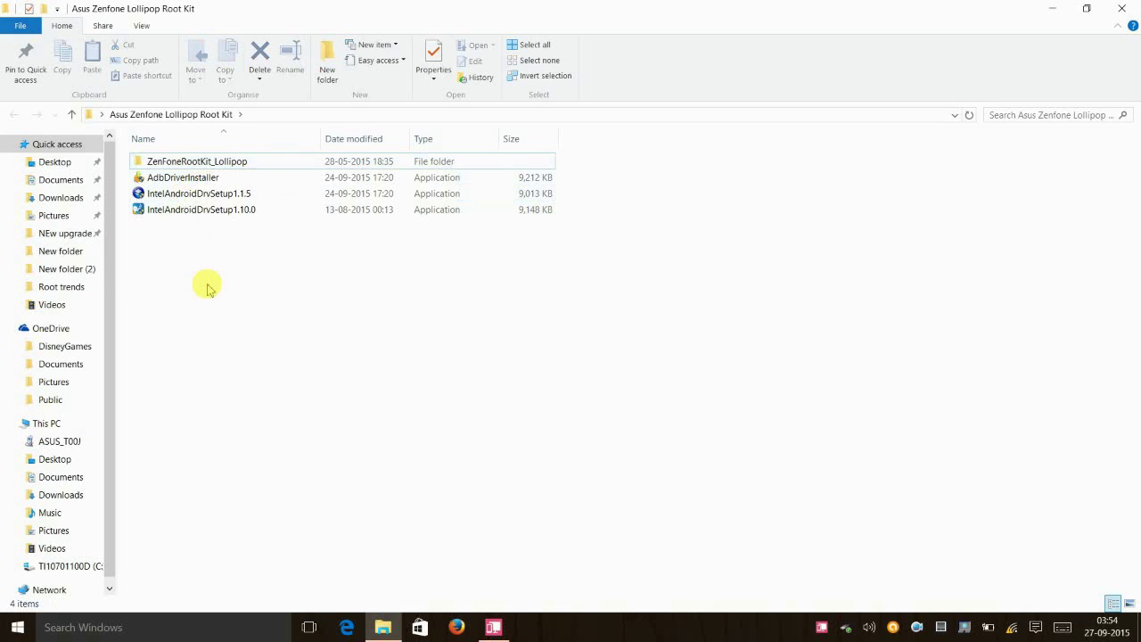
Open ZenFoneRootKit_Lollipop and run its Root batch file
double_click(242, 166)
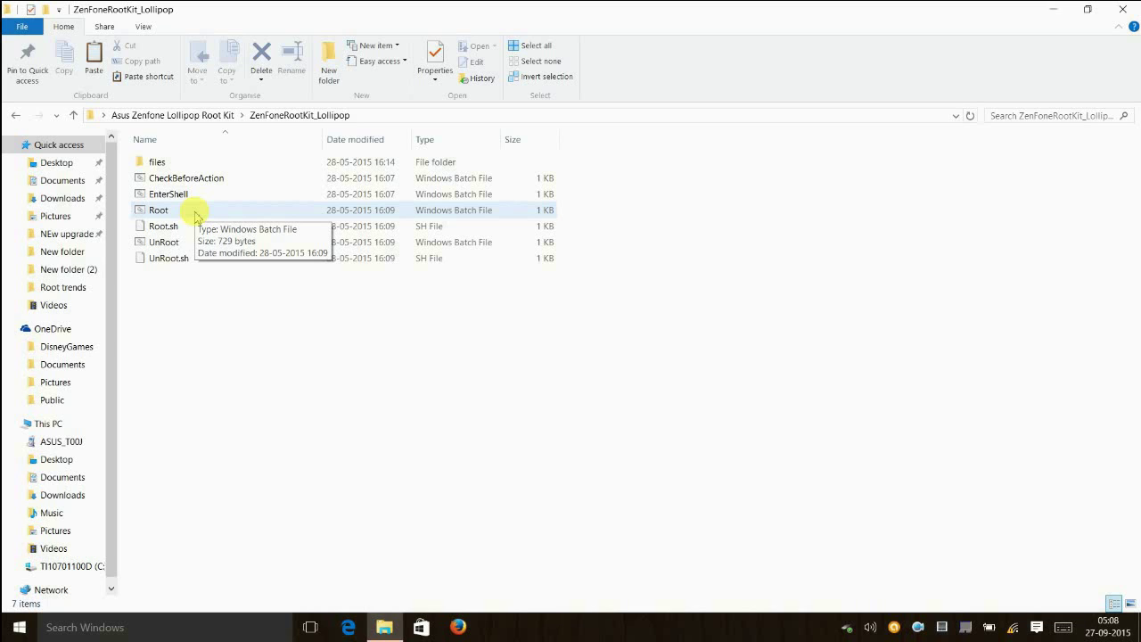
left_click(195, 217)
key("F2")
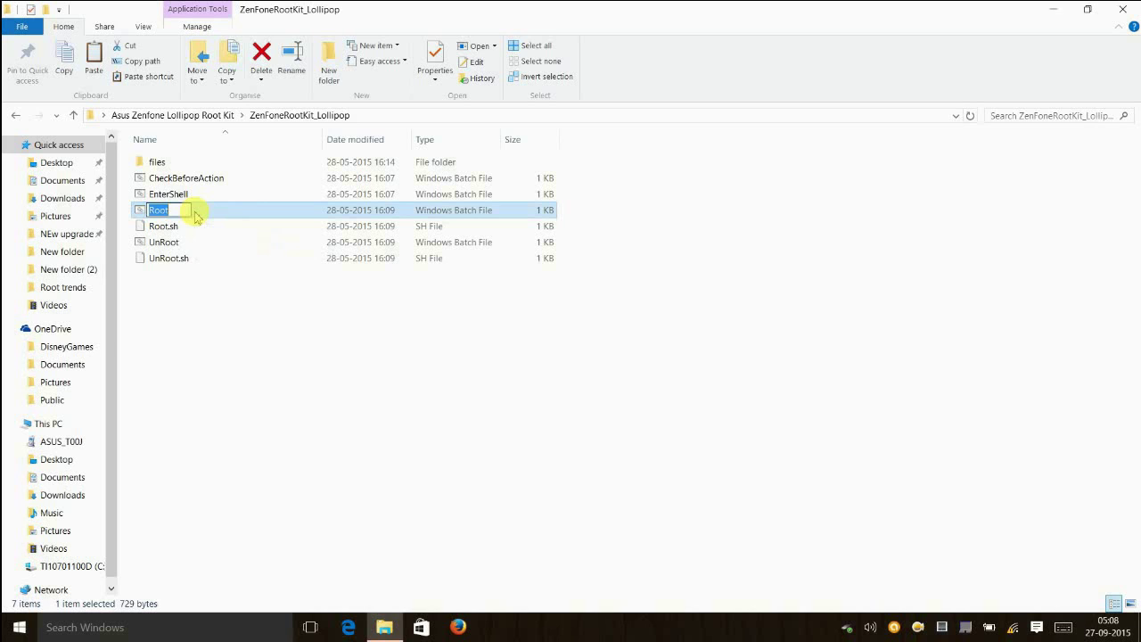
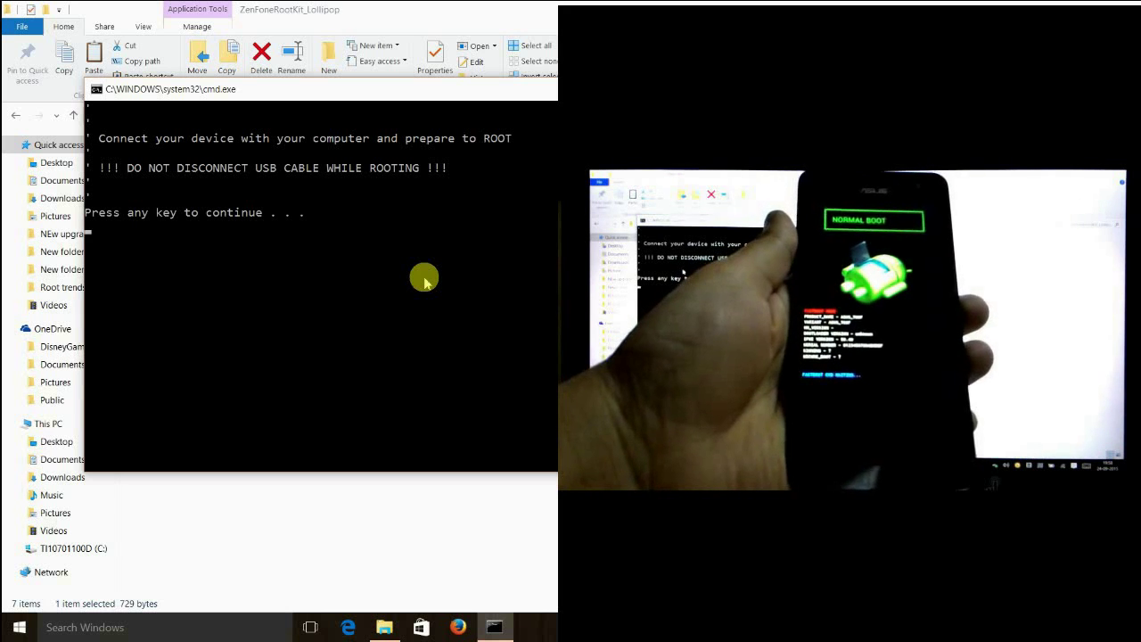
Start the ZenFone root script and let it run until 'All done, enjoy your ROOTED device'
key("Return")
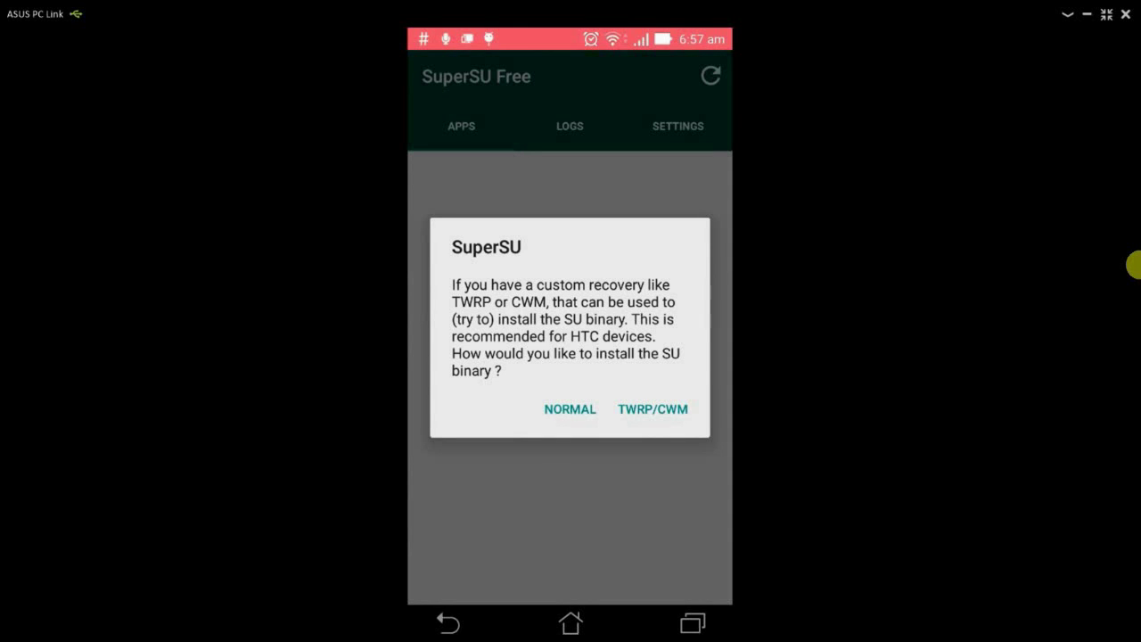
Install SuperSU's SU binary with the NORMAL option, then return to the home screen
left_click(569, 409)
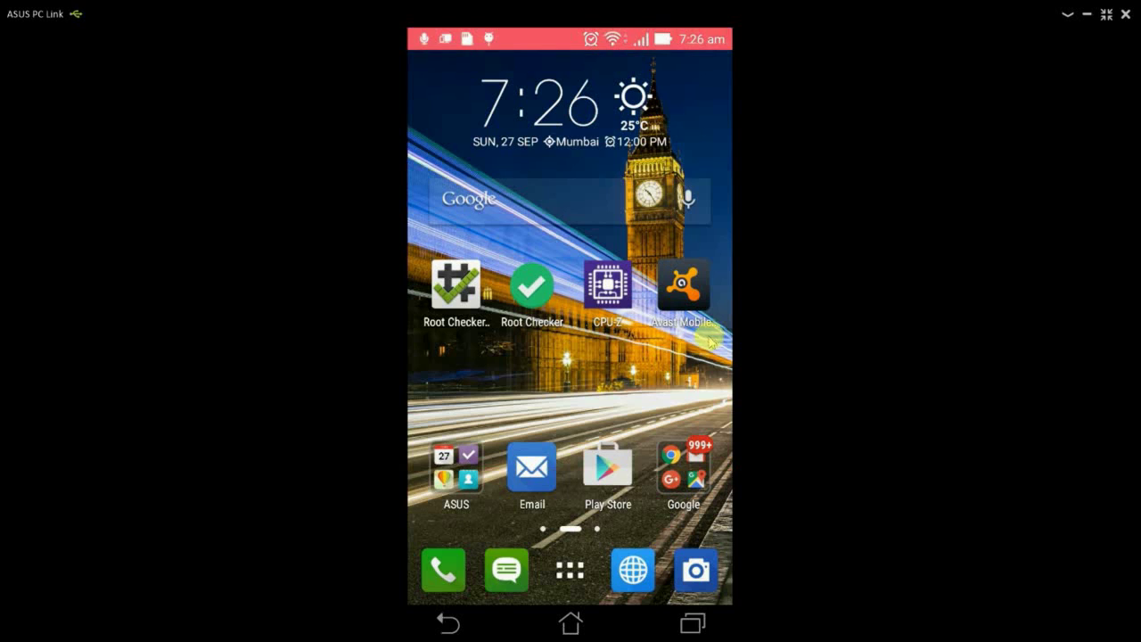
Run VERIFY ROOT in Root Checker, granting it superuser access, then go back home
left_click(607, 304)
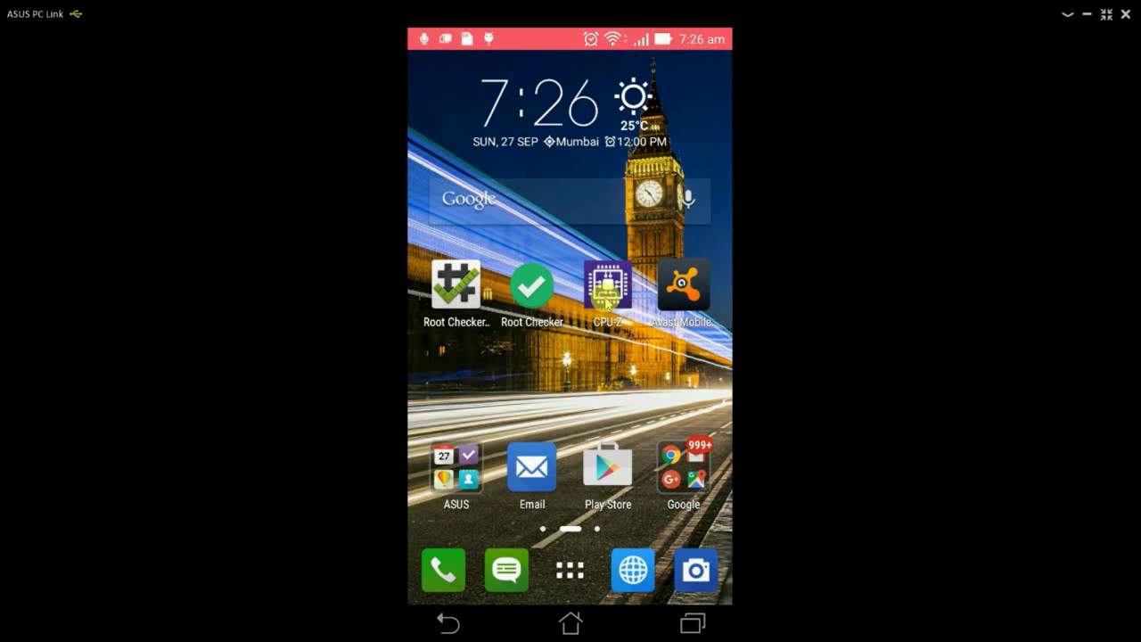
left_click(456, 290)
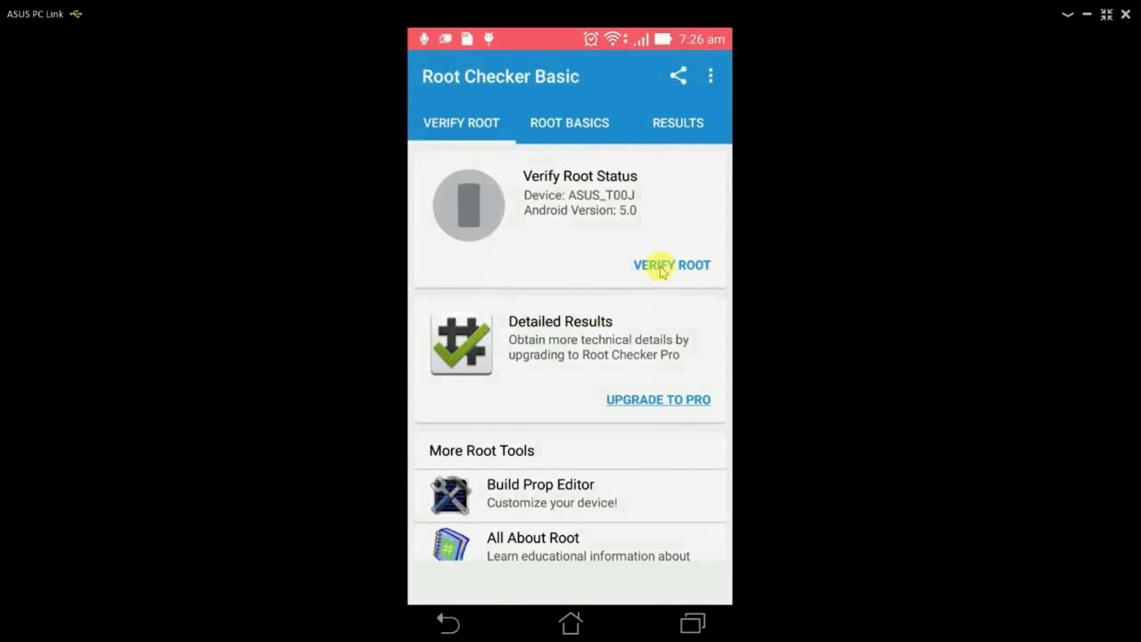
left_click(660, 270)
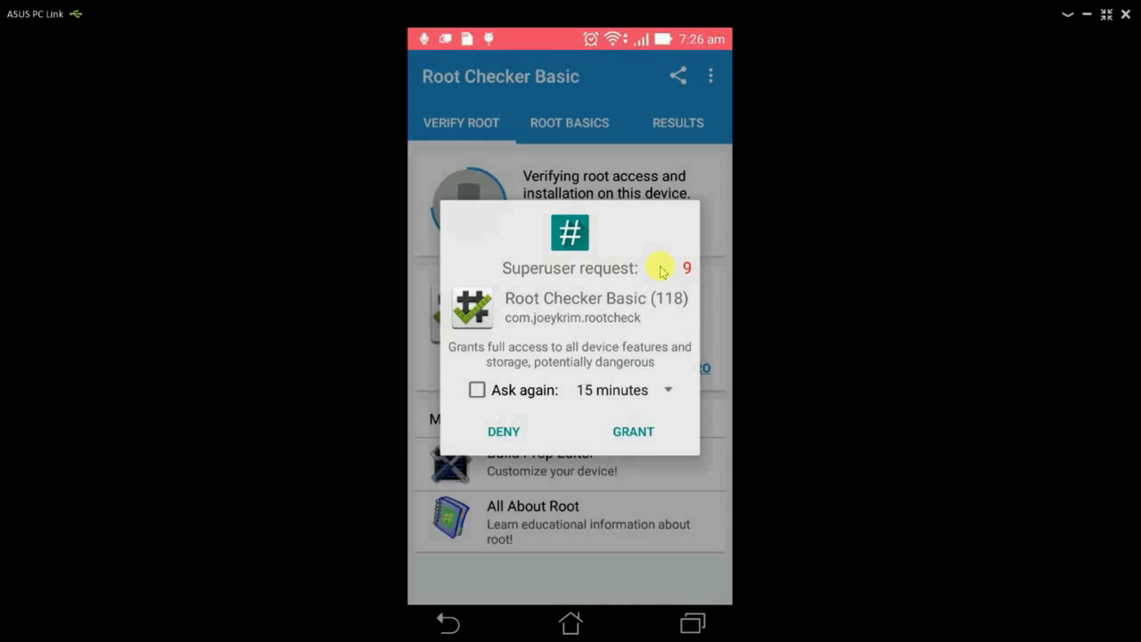
left_click(620, 432)
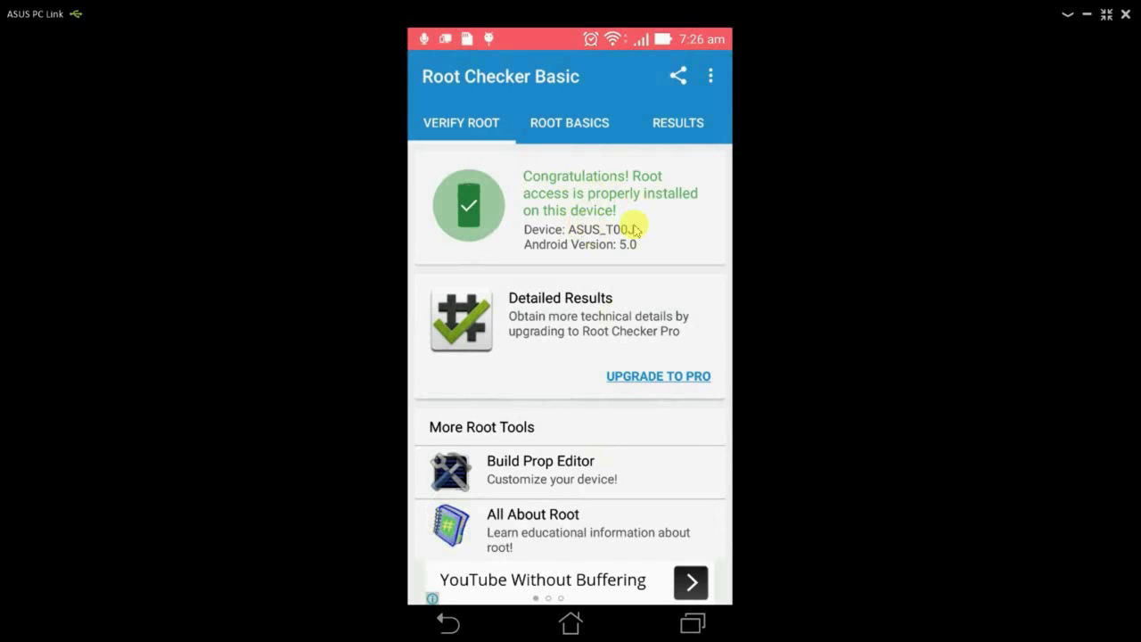
left_click(572, 623)
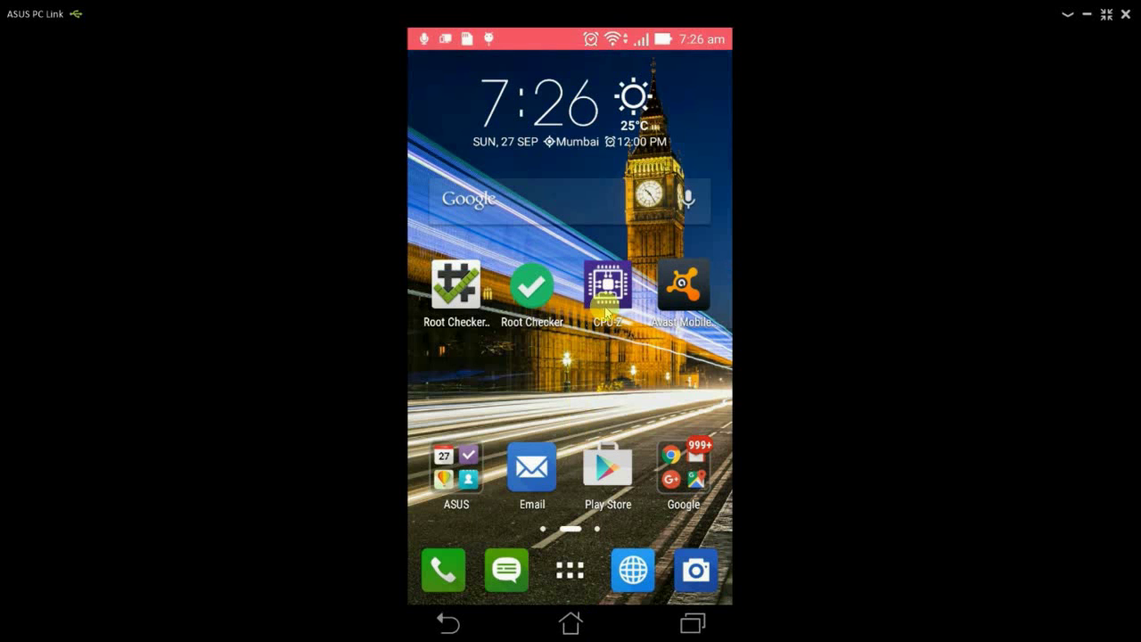
Check that CPU-Z's System tab shows Root Access: Yes, then go back home
left_click(600, 314)
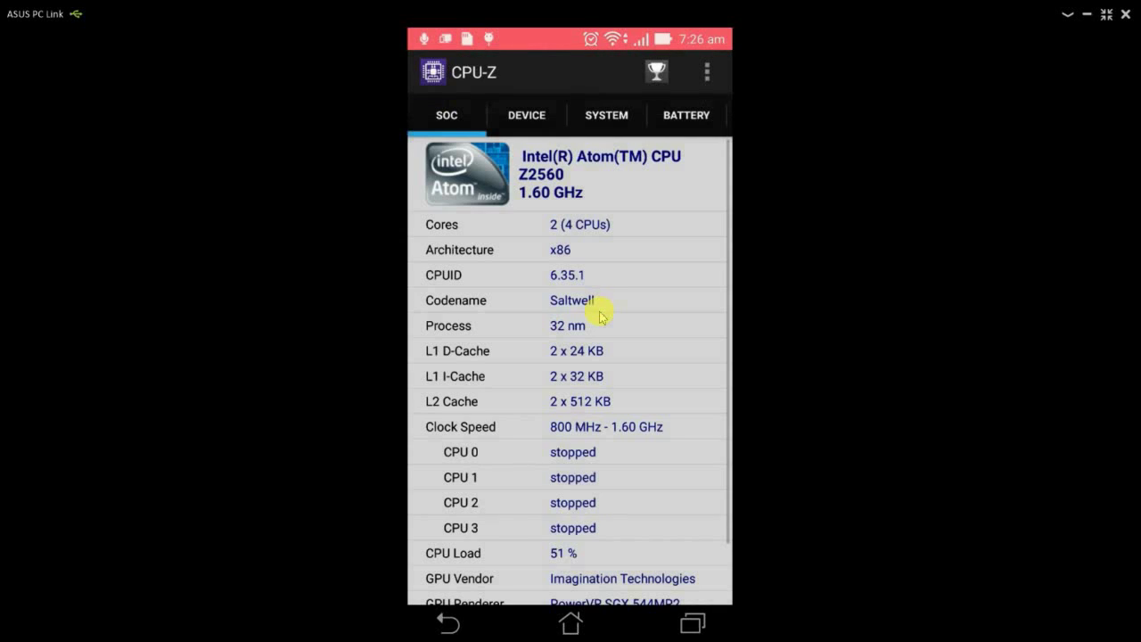
left_click(597, 115)
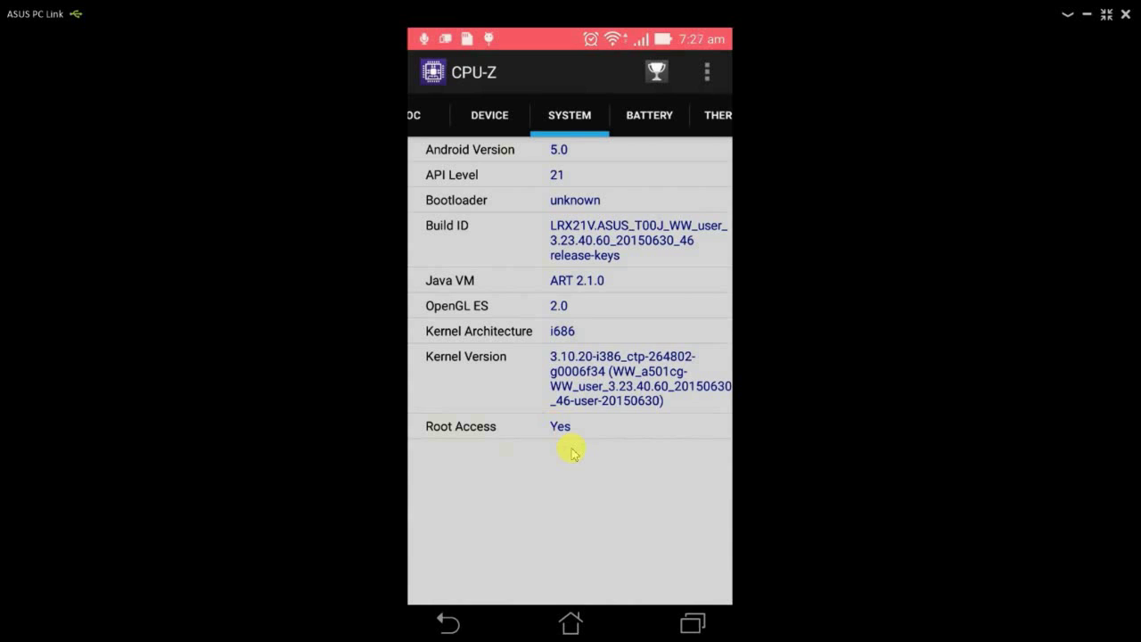
left_click(572, 624)
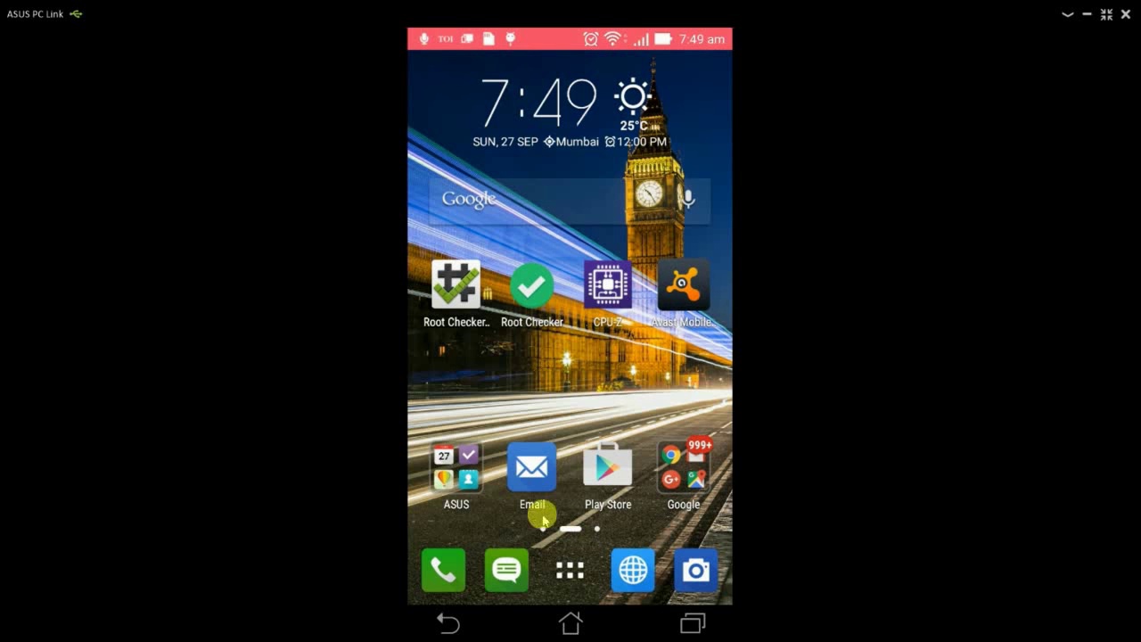
Launch SuperSU from the app drawer and run Full unroot, confirming with CONTINUE
left_click(567, 567)
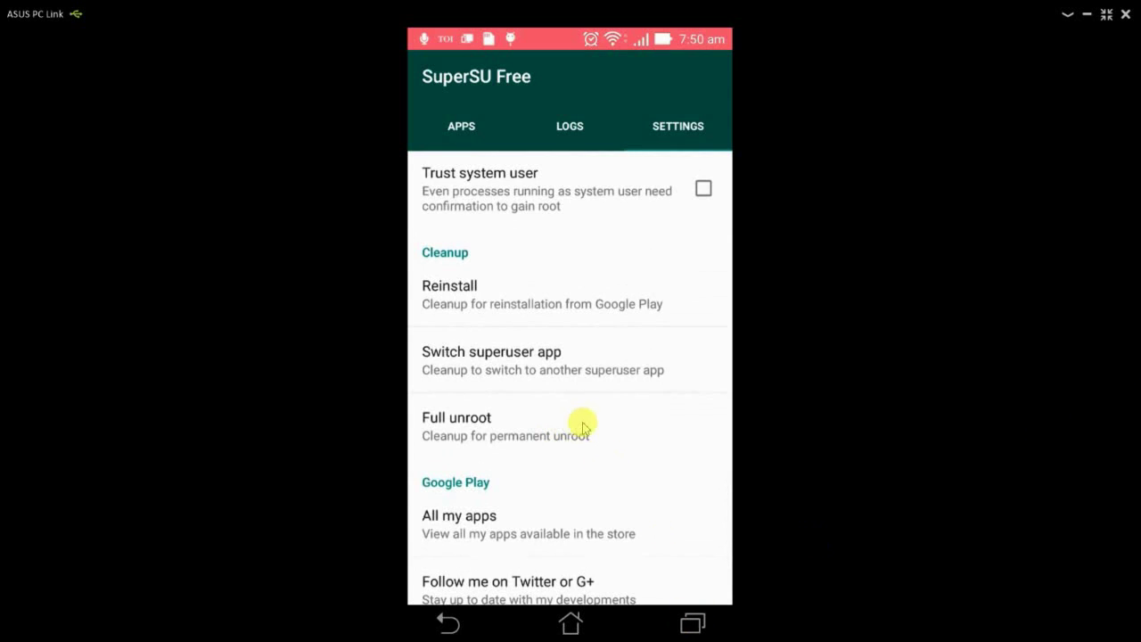
left_click(622, 437)
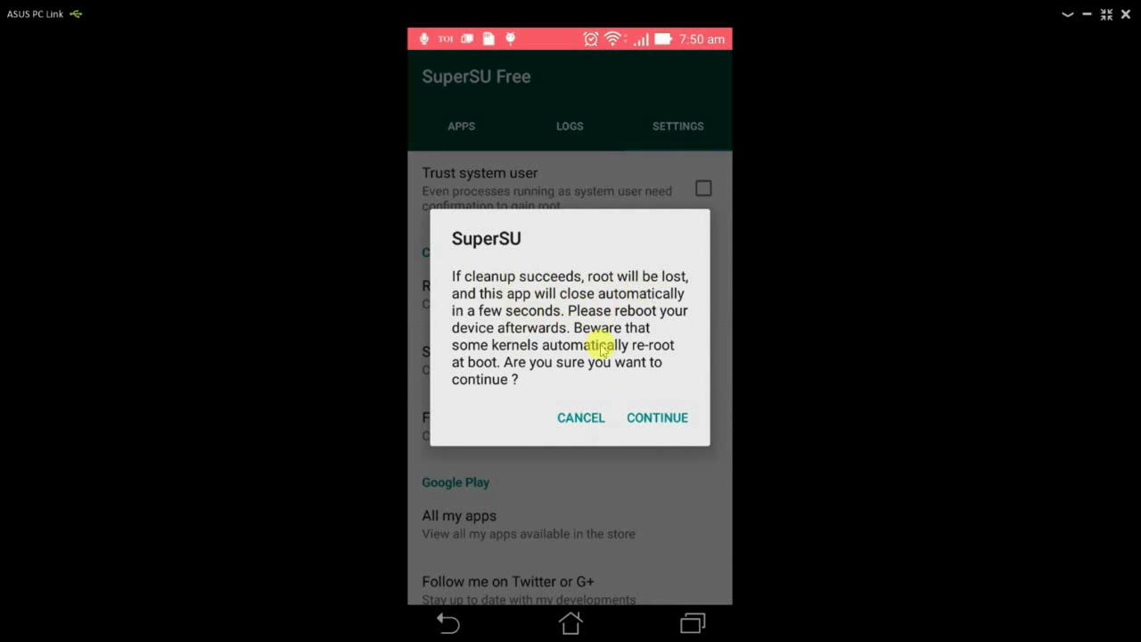
left_click(657, 417)
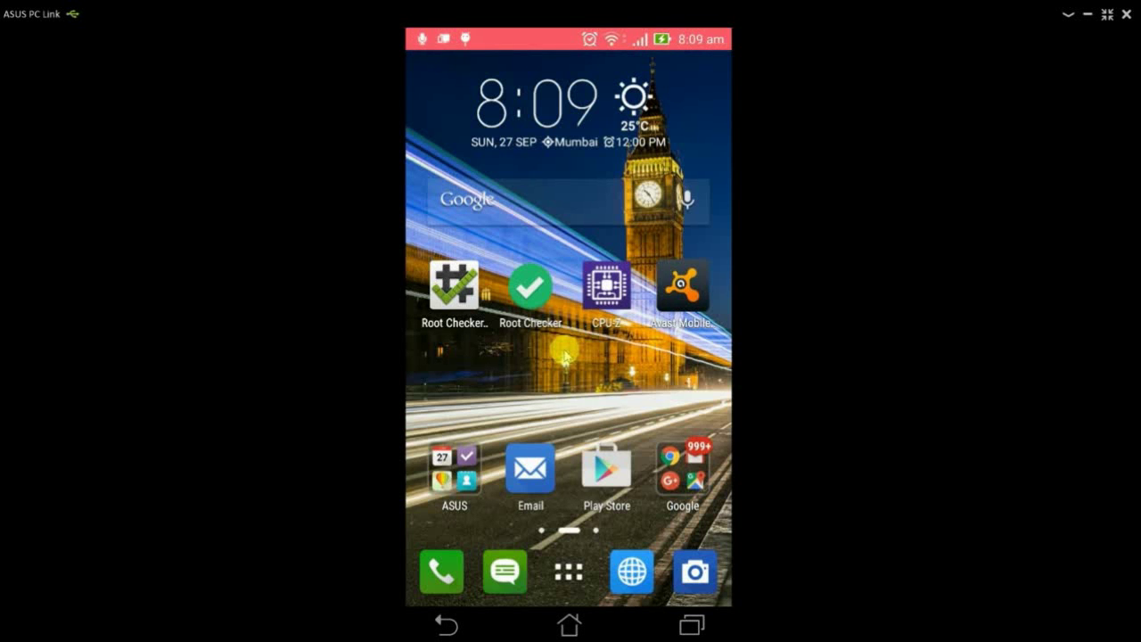
After the reboot, check that CPU-Z's System tab shows Root Access: No, then go home
left_click(603, 290)
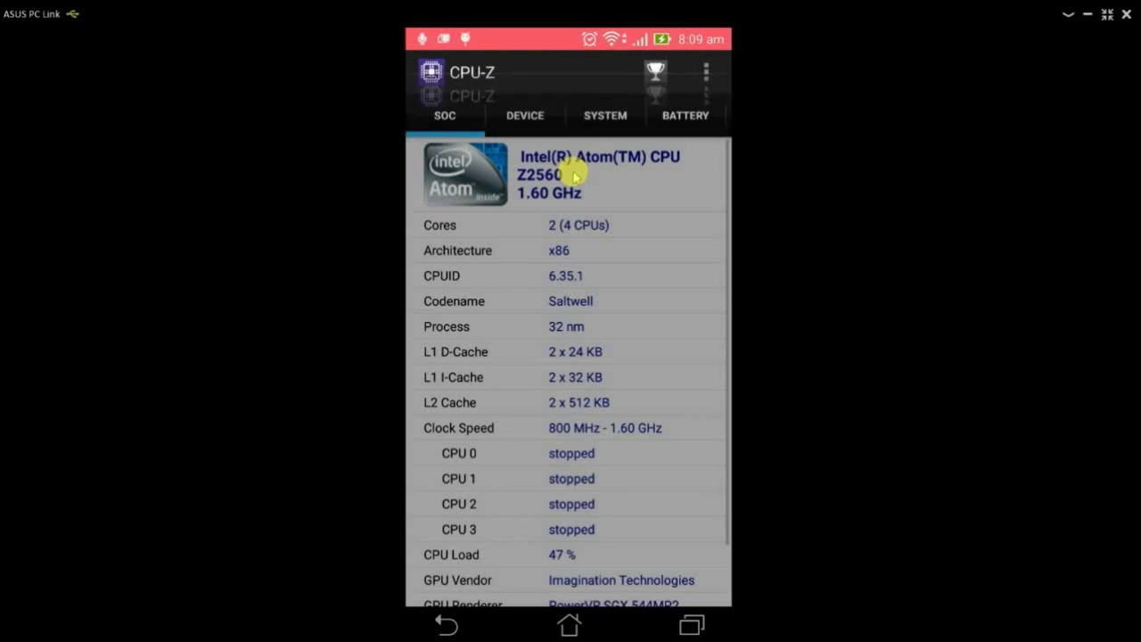
left_click(623, 122)
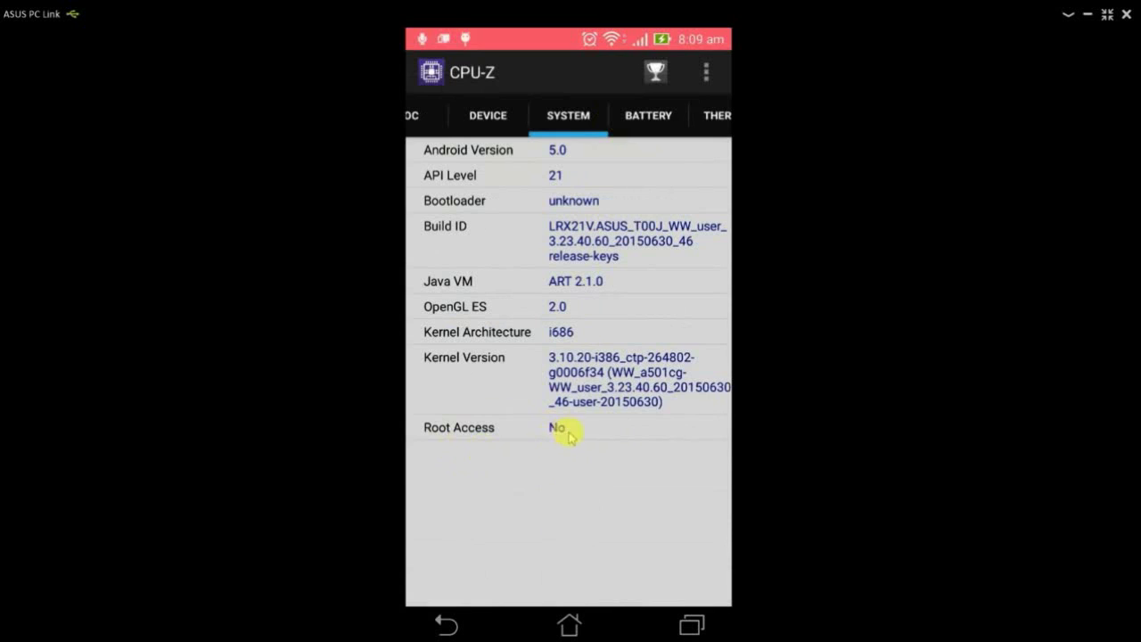
left_click(570, 627)
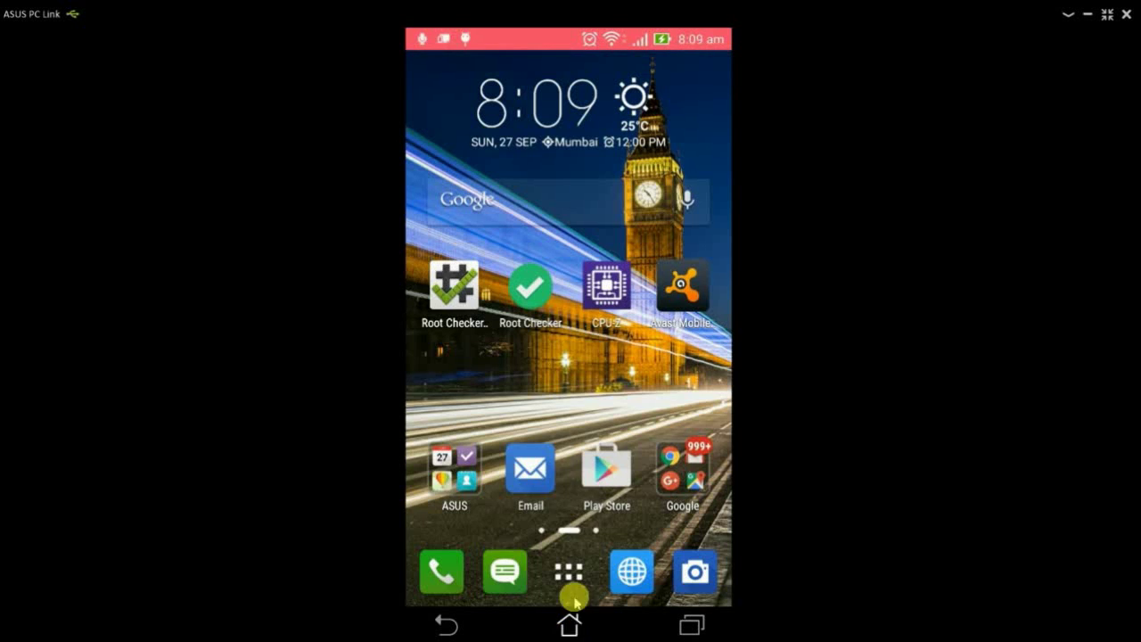